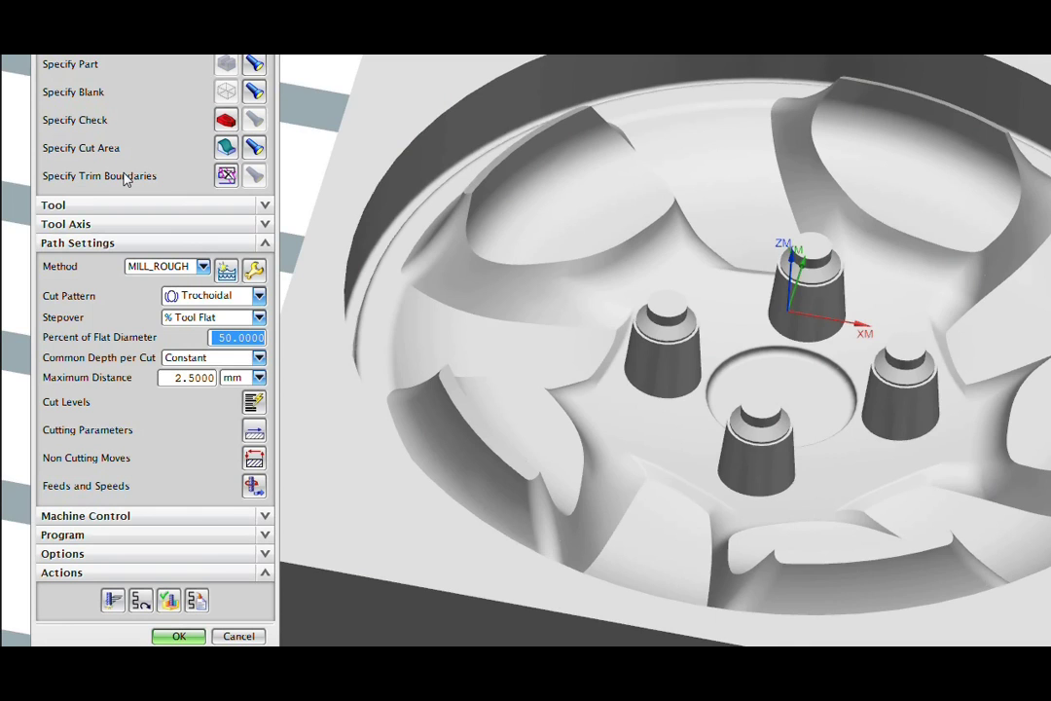
Review the cut pattern choices for the roughing operation, leaving Trochoidal selected
key("Home")
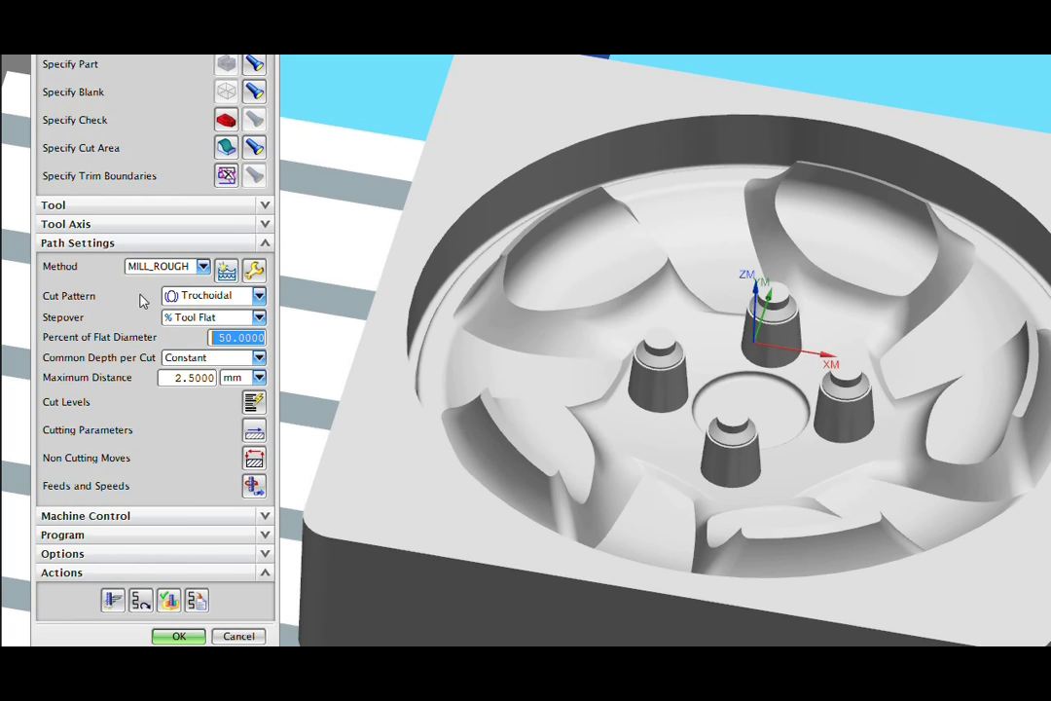
left_click(259, 296)
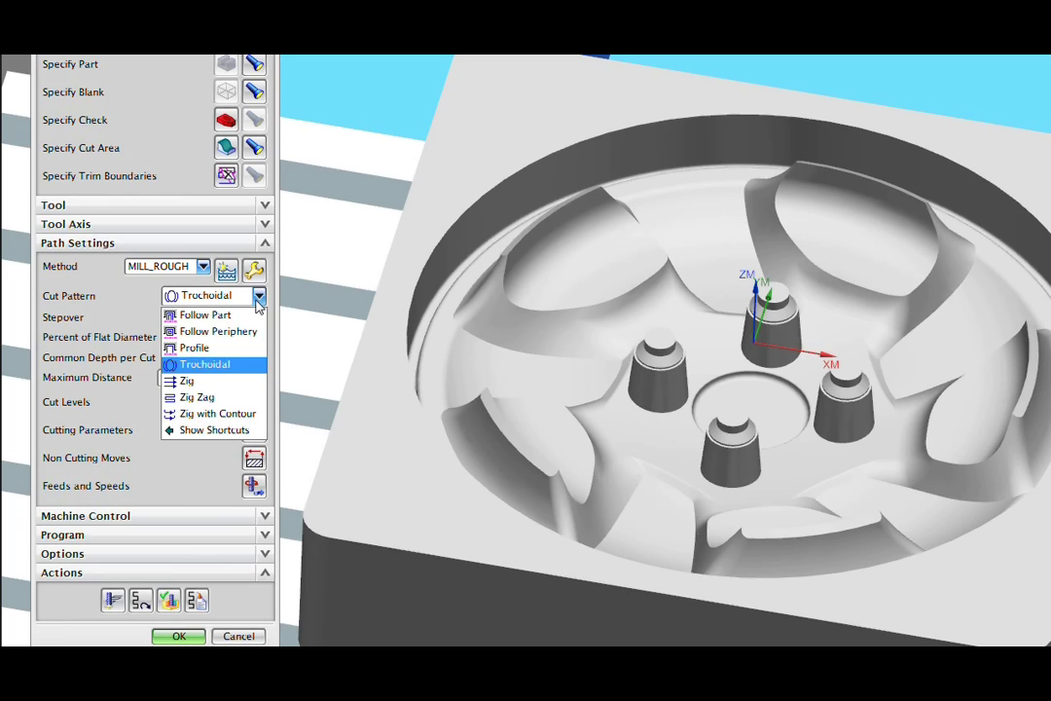
left_click(121, 282)
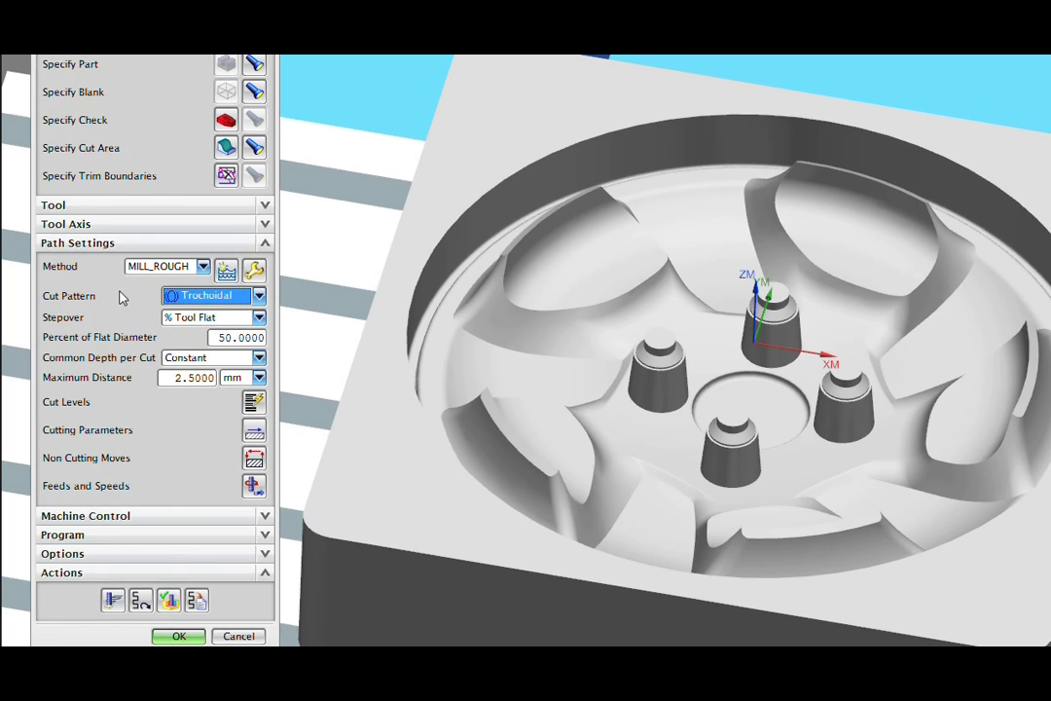
Visualize the trochoidal roughing tool path with the motion display limited to Current Level, and close the visualization after inspecting the loops
left_click(169, 601)
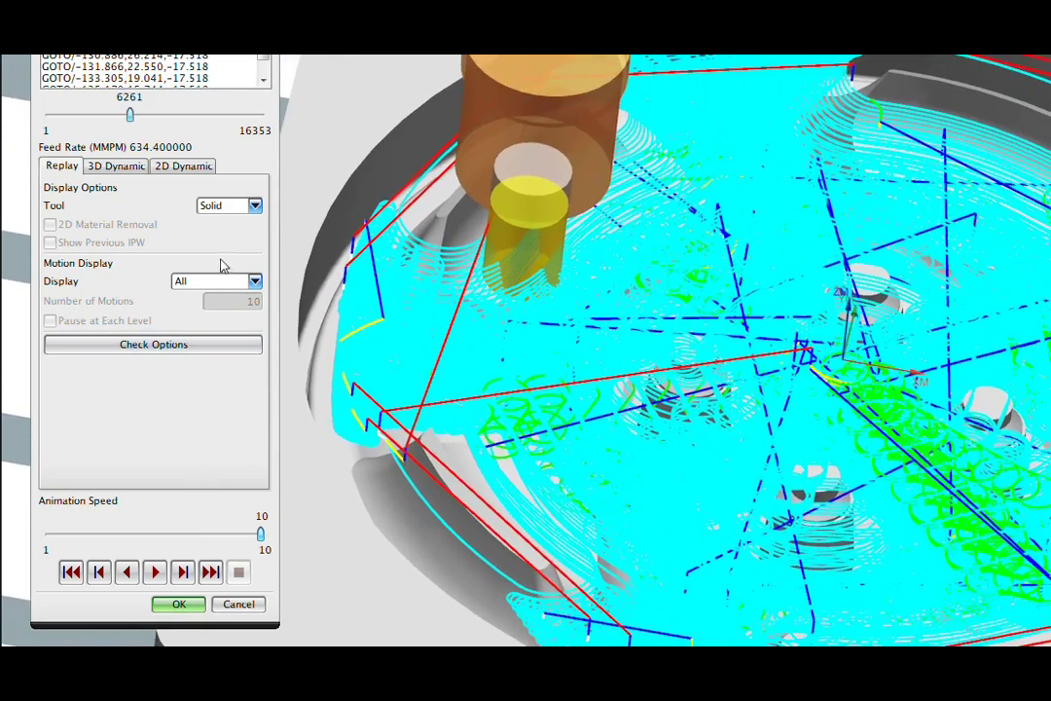
left_click(215, 282)
left_click(204, 310)
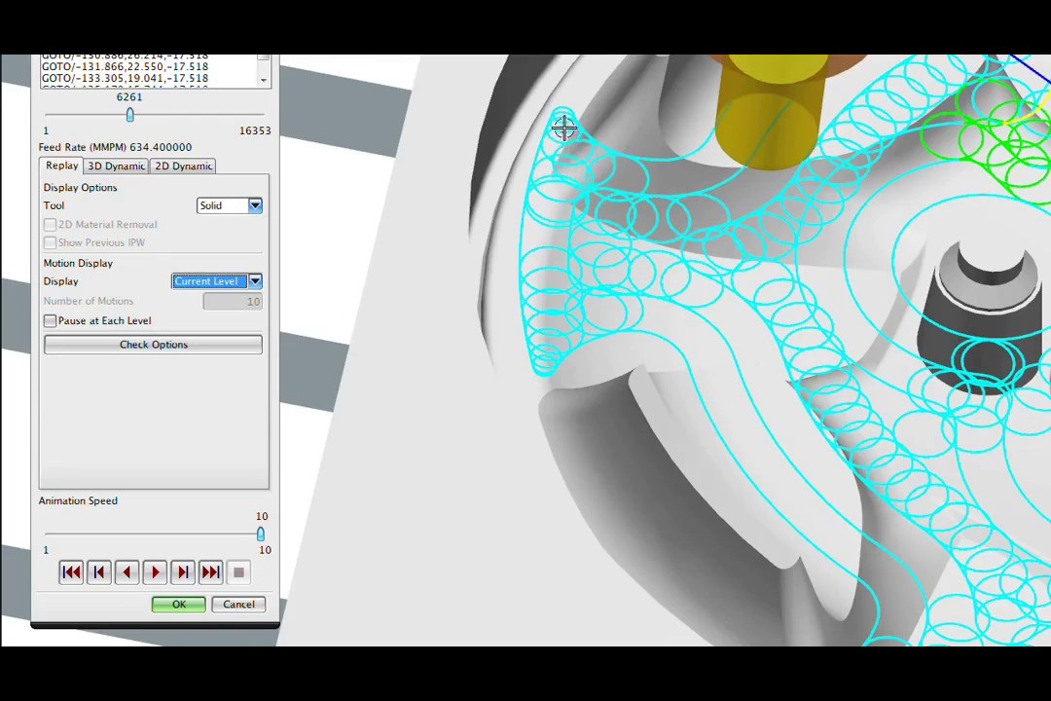
scroll(561, 156, "down", 4)
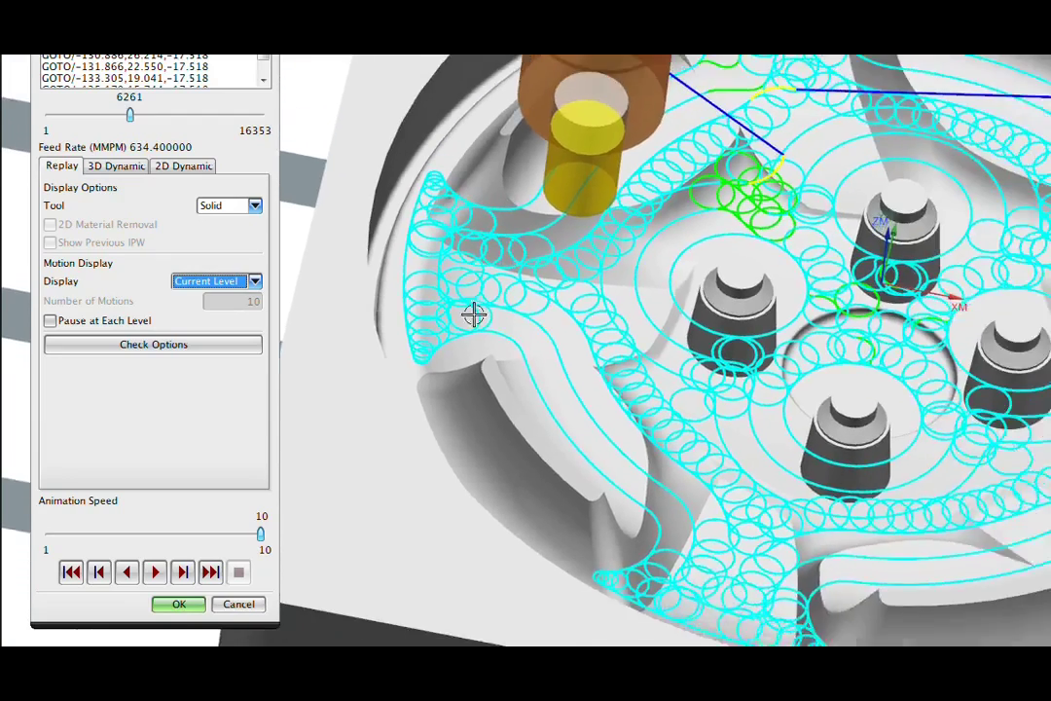
scroll(279, 417, "down", 2)
left_click(183, 605)
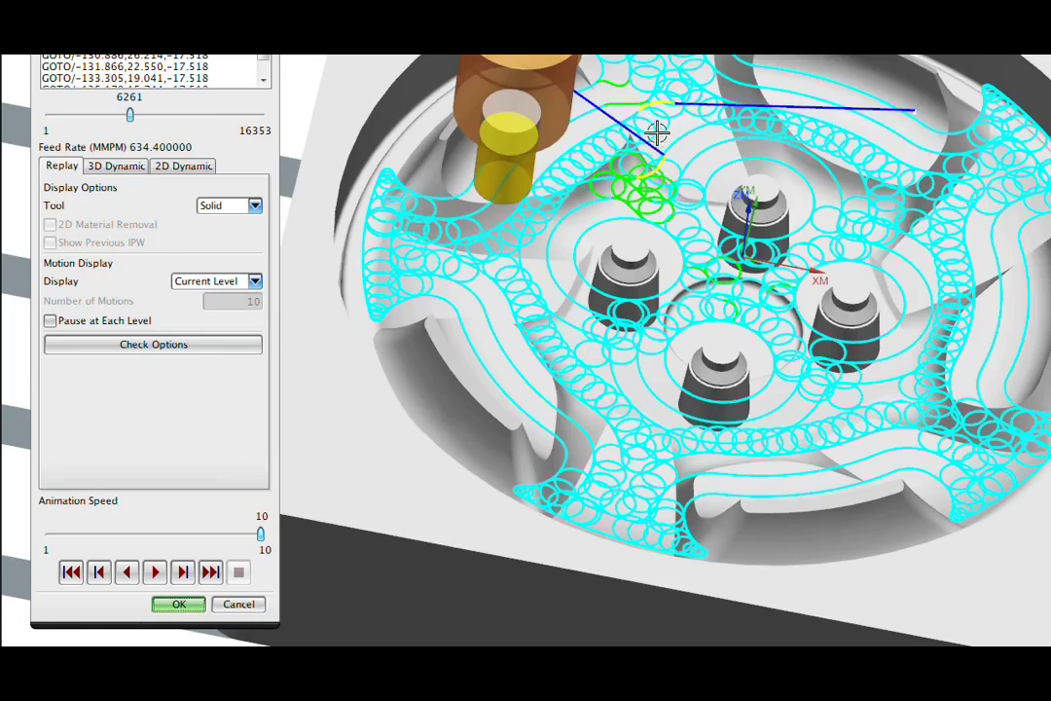
middle_click_drag(547, 193, 544, 225, "ctrl")
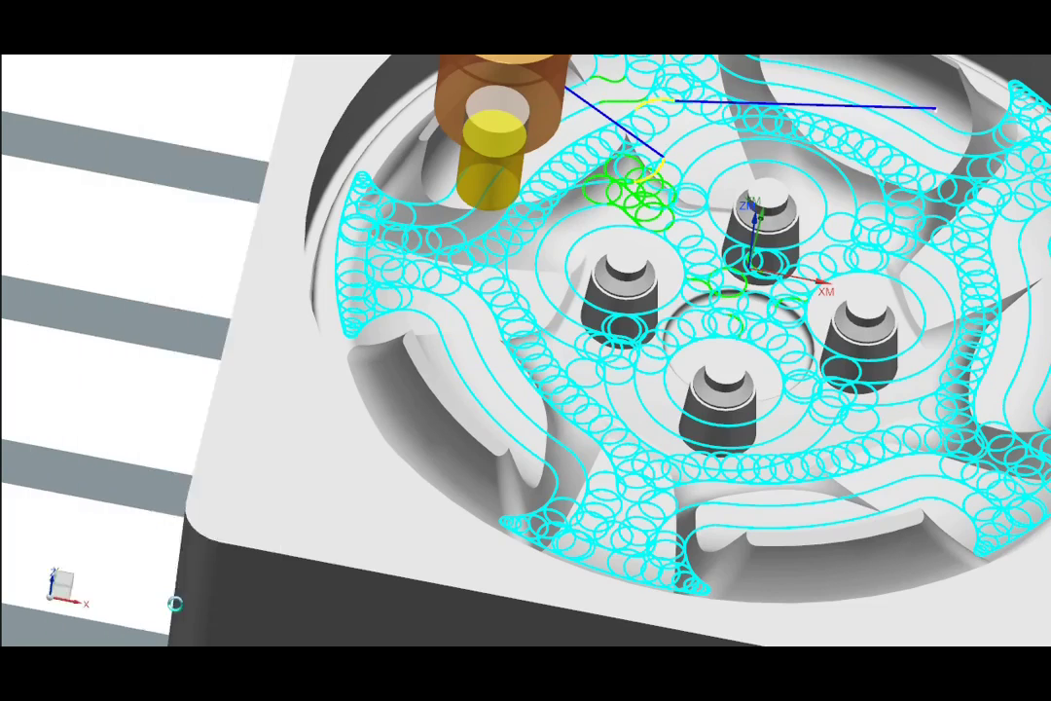
left_click(178, 605)
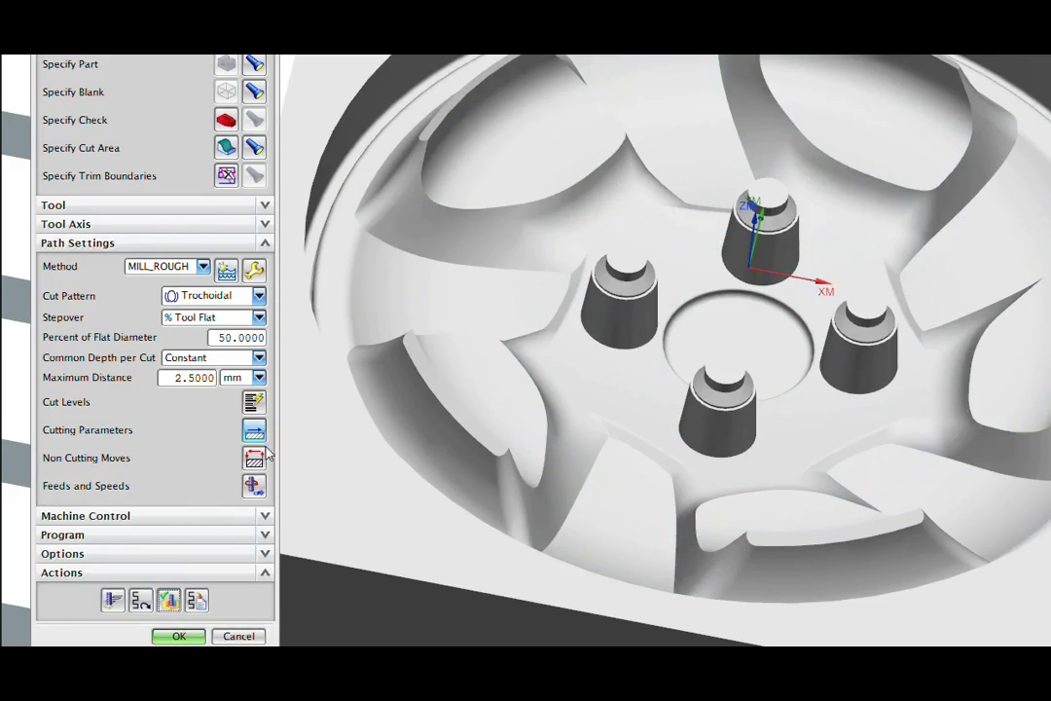
Review the trochoidal width, minimum width, stepover limit and step-ahead settings in the operation's cutting parameters
left_click(254, 429)
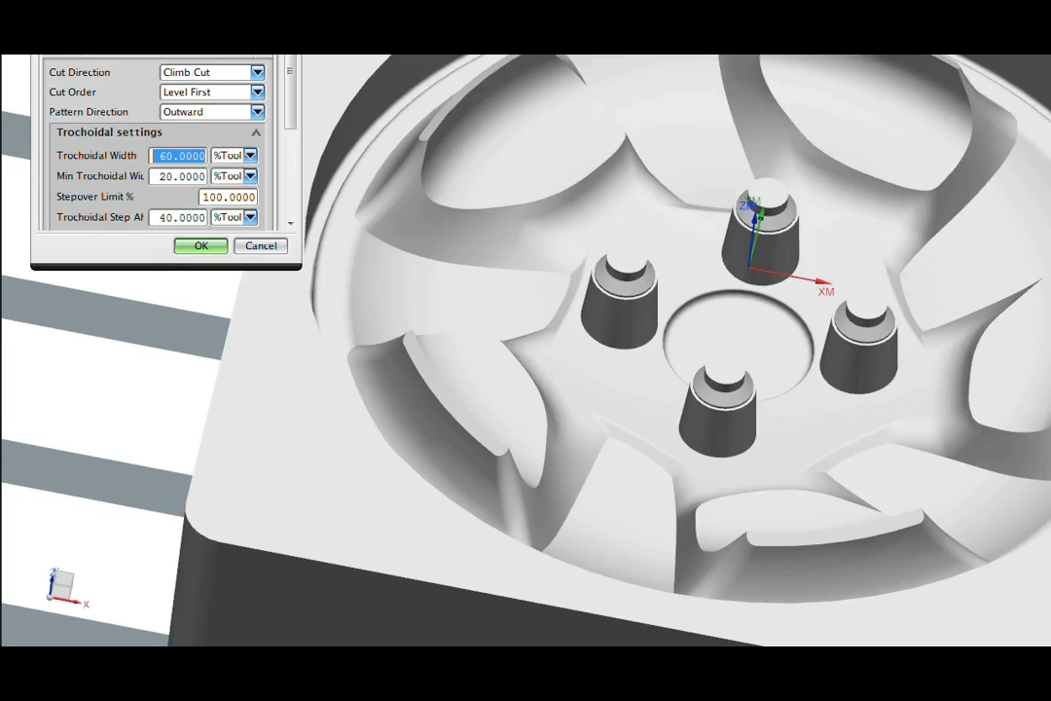
left_click_drag(187, 0, 194, 118)
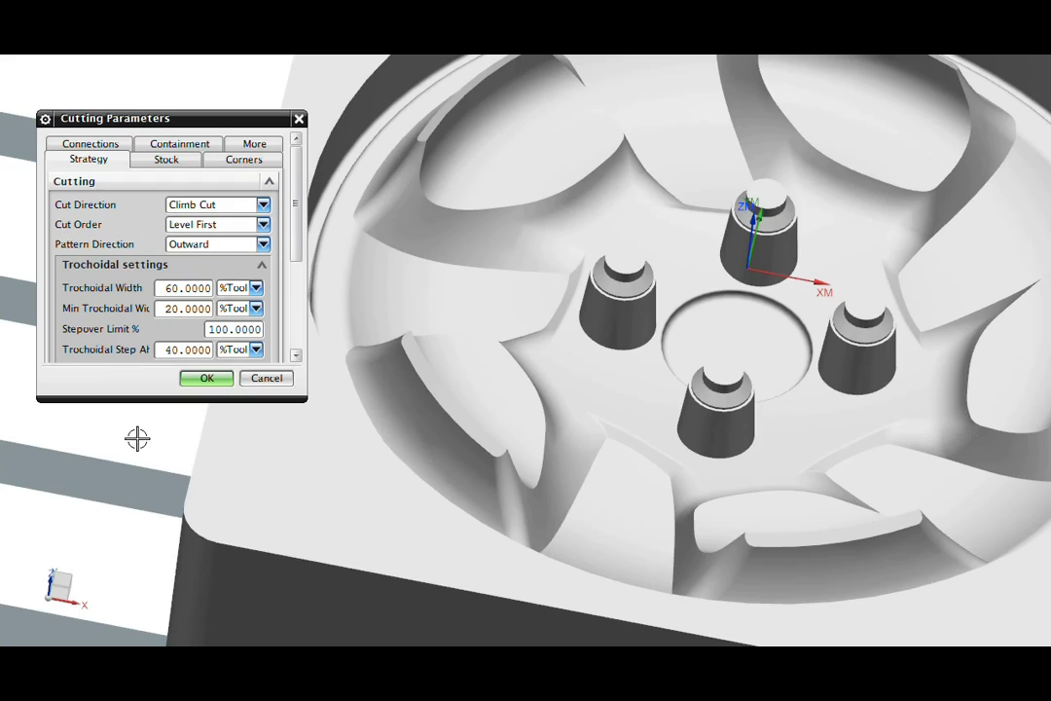
mouse_move(93, 331)
mouse_move(87, 288)
mouse_move(95, 356)
left_click(222, 378)
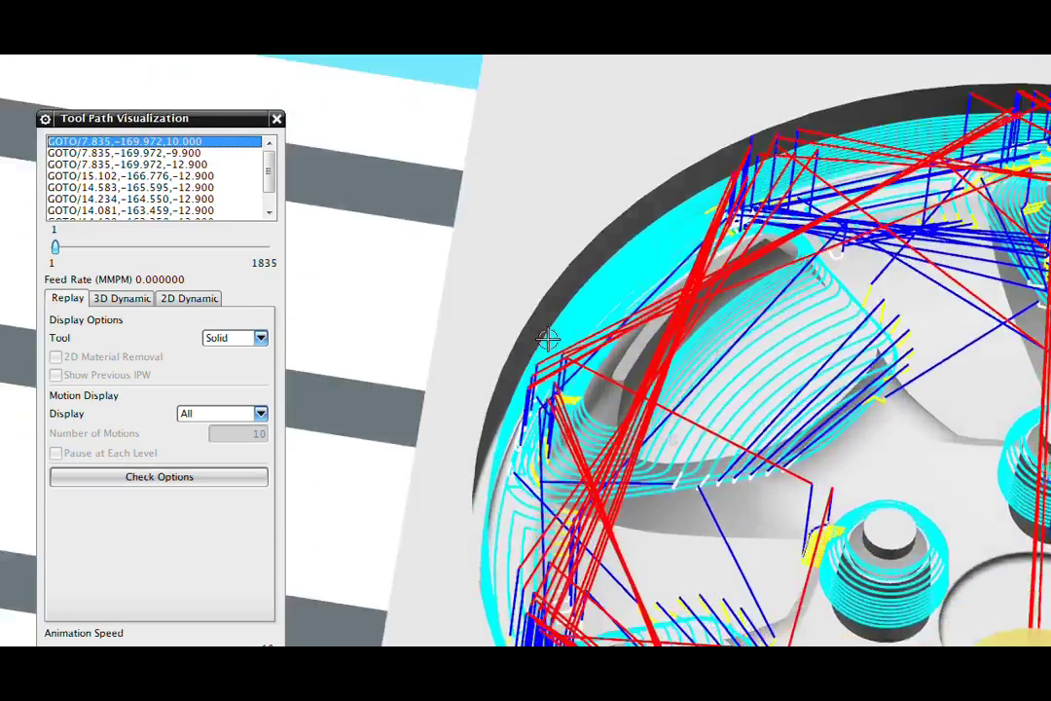
Inspect the existing rest milling tool path around the wheel's outer rim and spoke pockets, and close the visualization
middle_click_drag(548, 339, 486, 347)
scroll(484, 346, "up", 5)
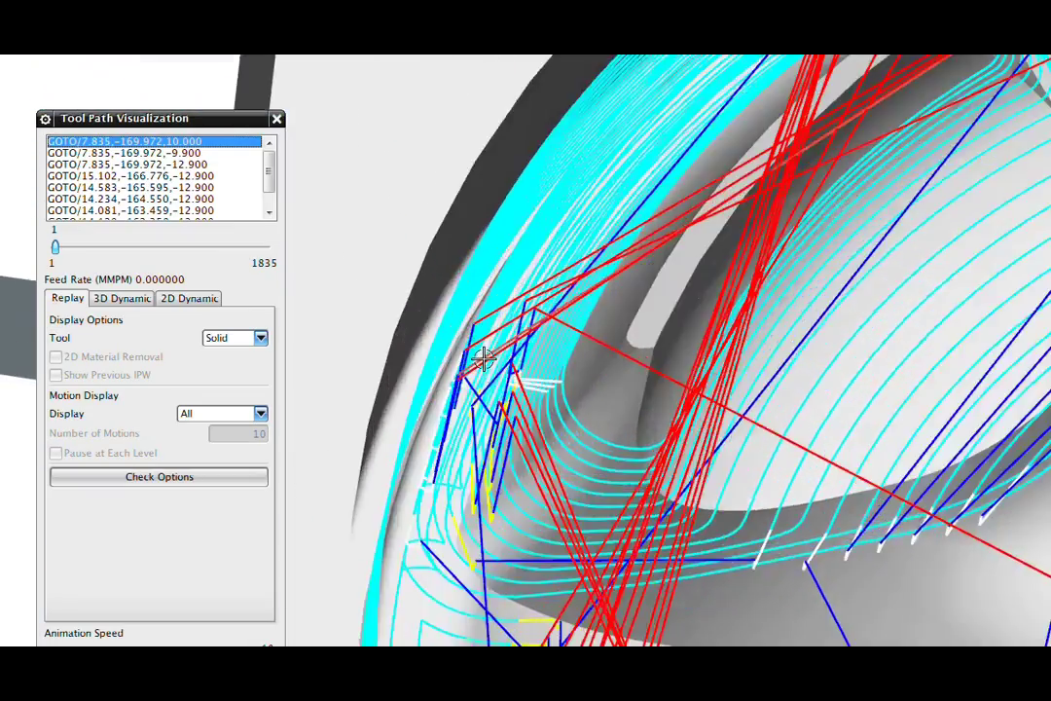
scroll(527, 308, "up", 2)
middle_click_drag(529, 308, 506, 372)
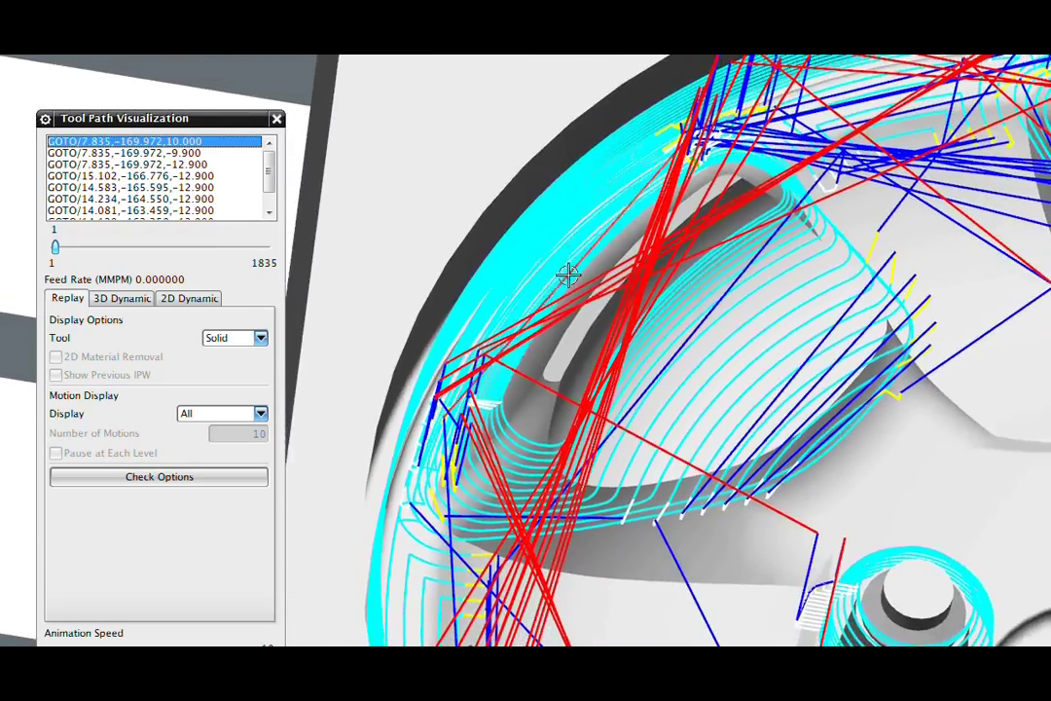
scroll(567, 277, "down", 3)
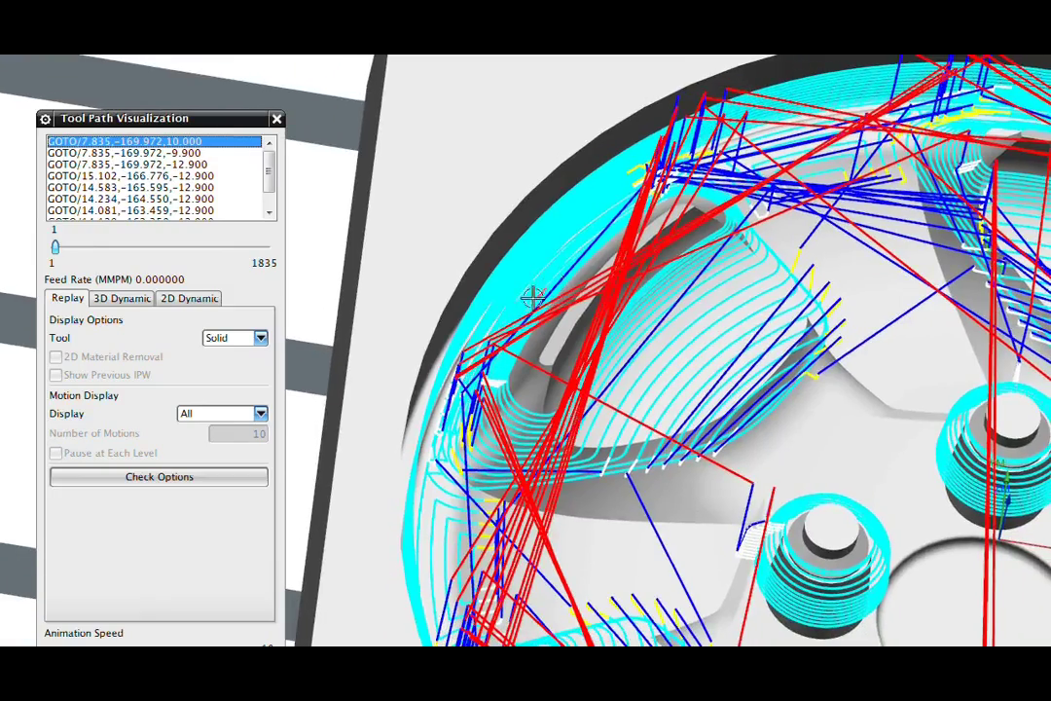
middle_click_drag(532, 290, 246, 533)
left_click_drag(158, 127, 145, 84)
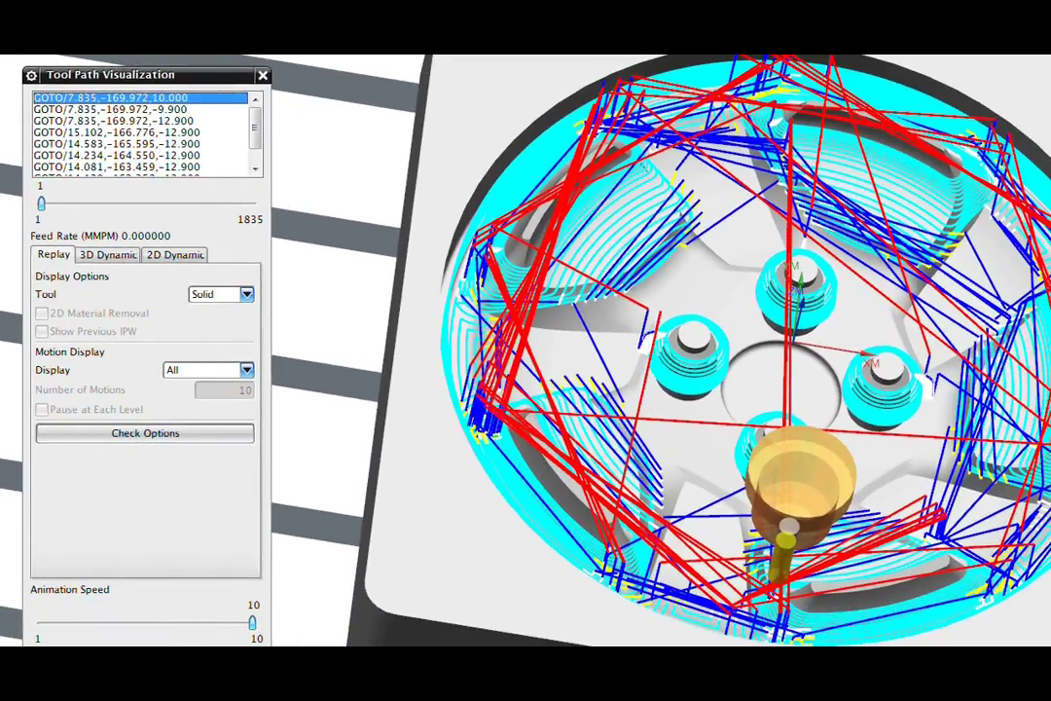
left_click(175, 686)
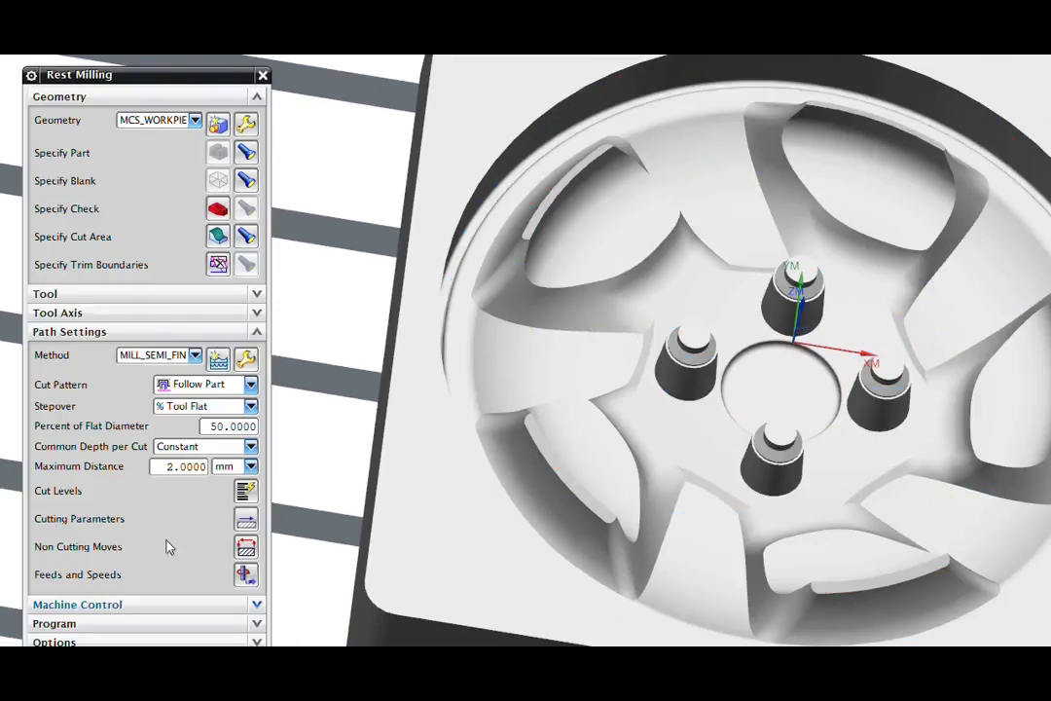
Change the rest milling operation's cut pattern to Trochoidal and generate the tool path
left_click(208, 387)
left_click(216, 454)
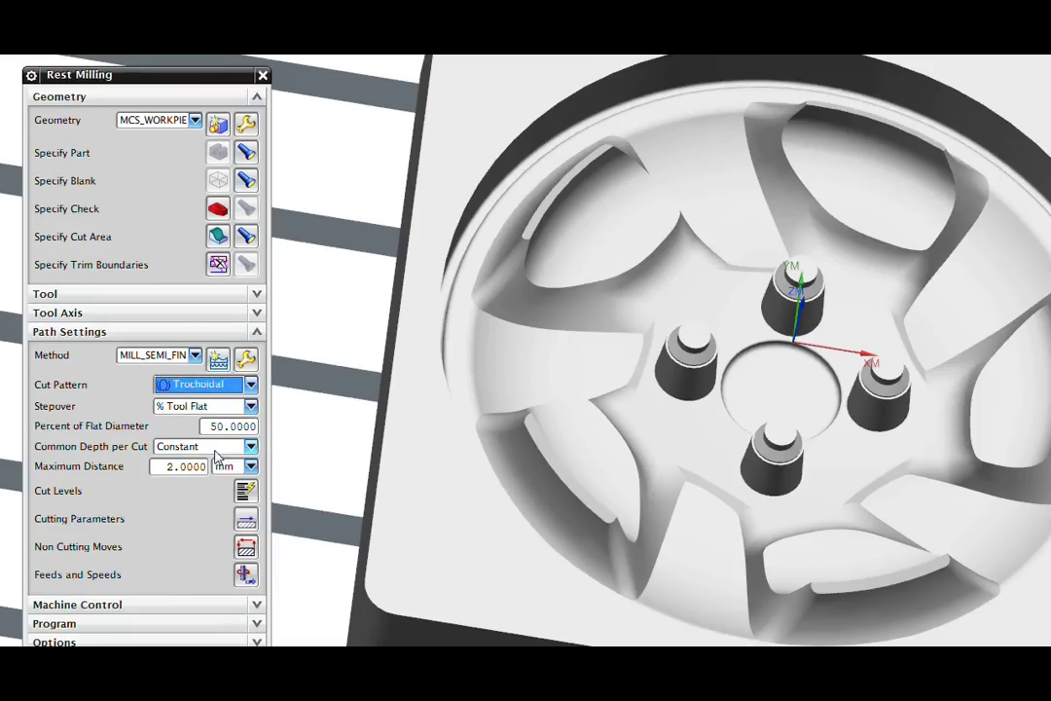
left_click(47, 684)
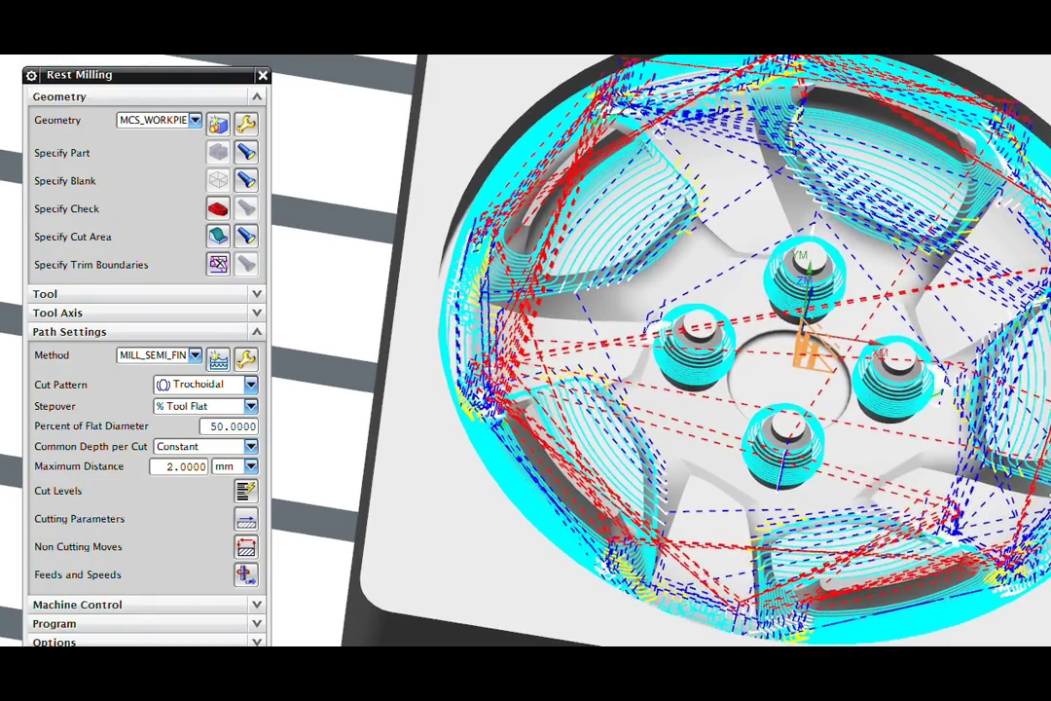
Visualize the regenerated rest milling path at a point near the rim, limiting the motion display to Current Level
key("F5")
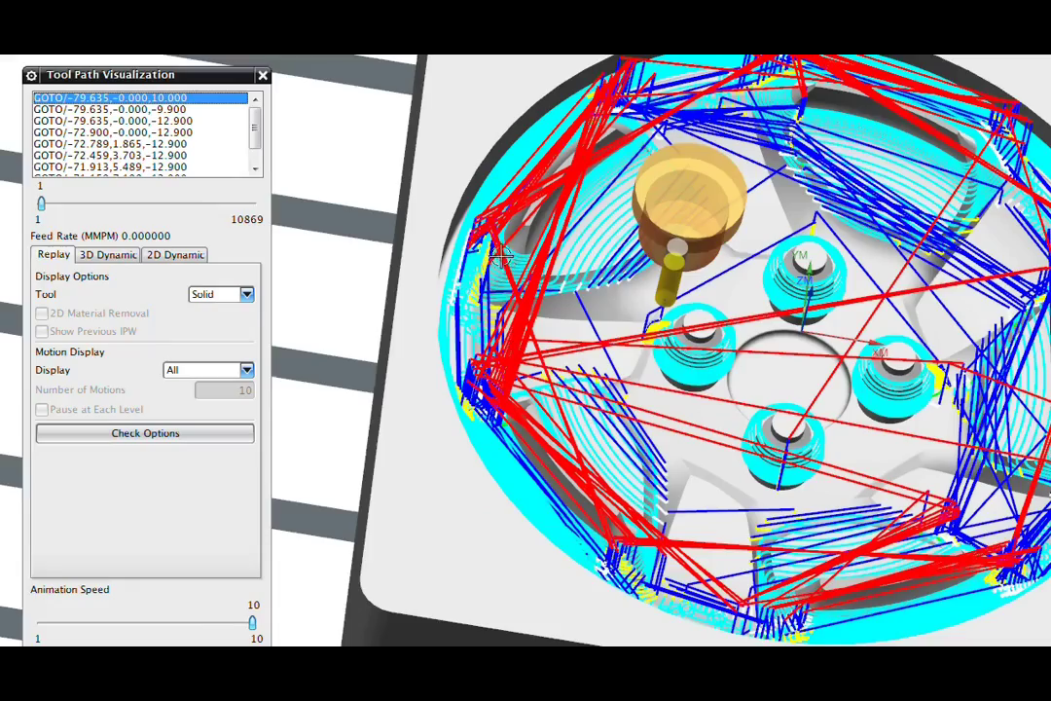
scroll(493, 261, "up", 6)
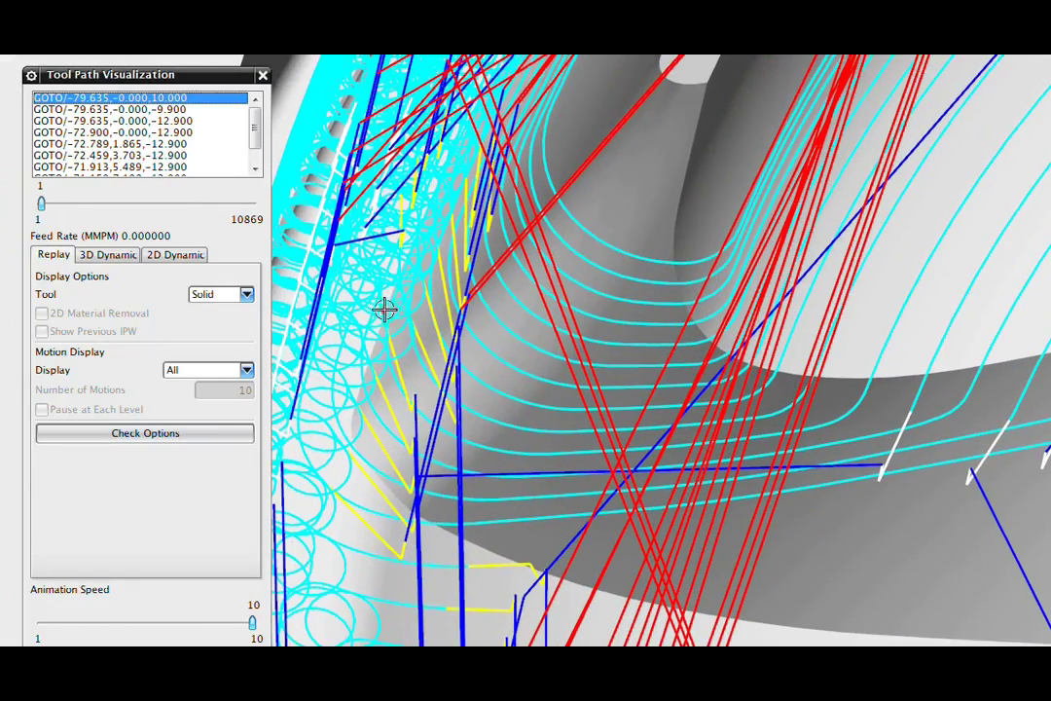
left_click(384, 308)
left_click(205, 374)
left_click(205, 397)
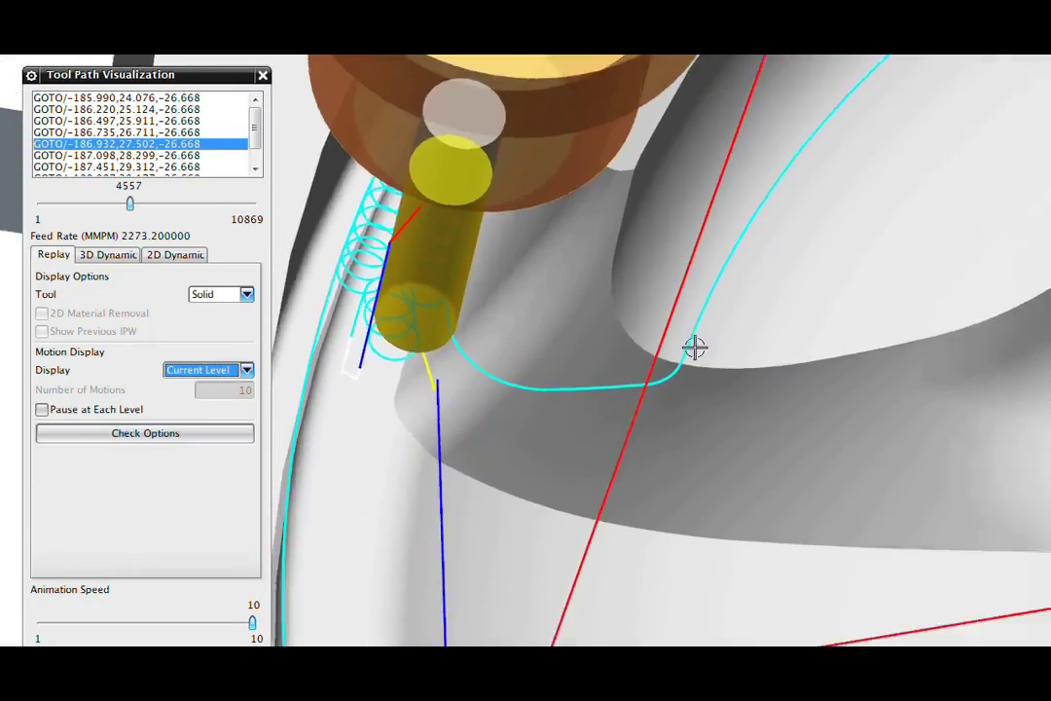
Examine the current level's trochoidal loops along the outer edges of the wheel's spoke pockets
scroll(720, 349, "down", 5)
mouse_move(732, 349)
middle_mouse_down()
mouse_move(755, 319)
mouse_move(727, 331)
middle_mouse_up()
scroll(749, 317, "down", 2)
scroll(709, 336, "up", 4)
scroll(704, 334, "up", 5)
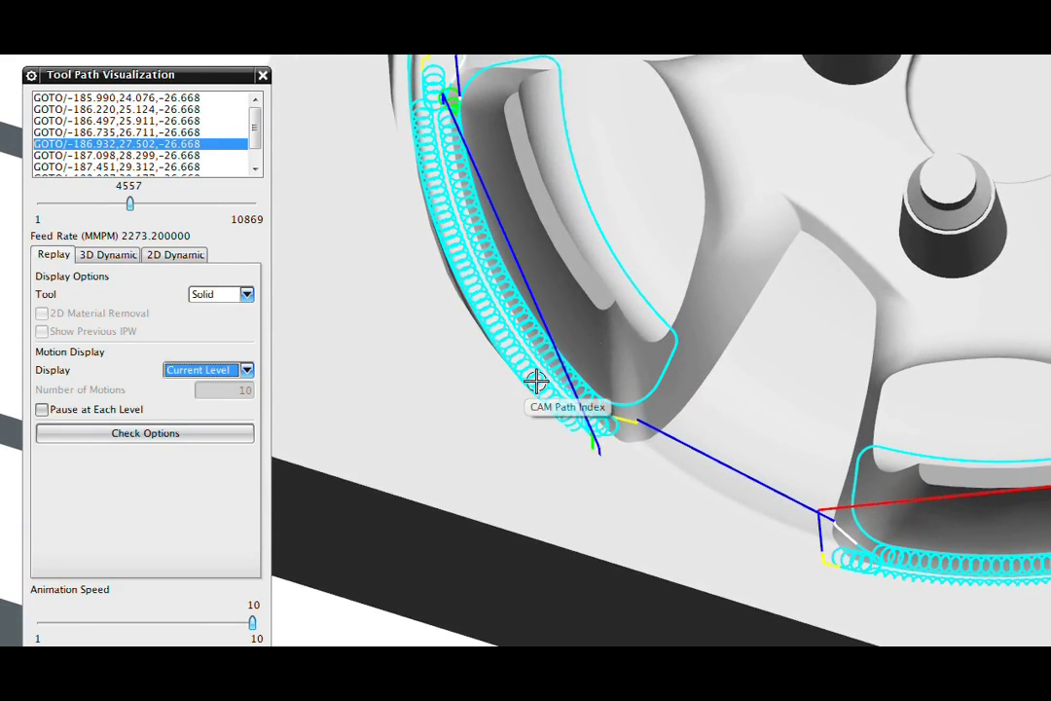
scroll(536, 381, "down", 5)
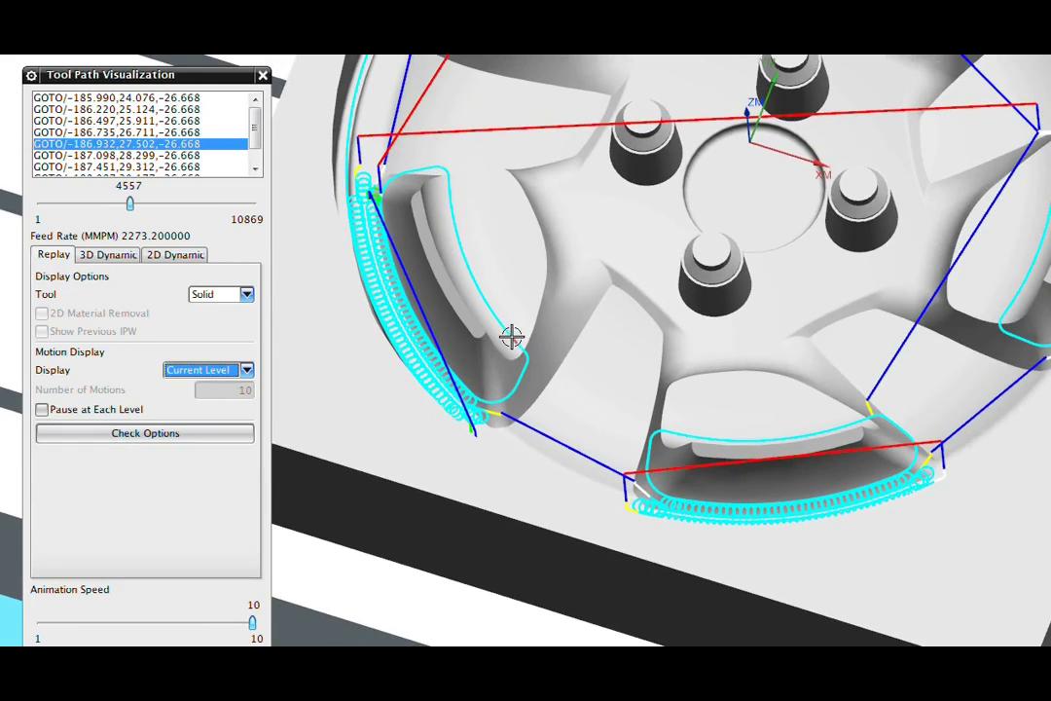
scroll(512, 337, "down", 2)
scroll(512, 337, "down", 2)
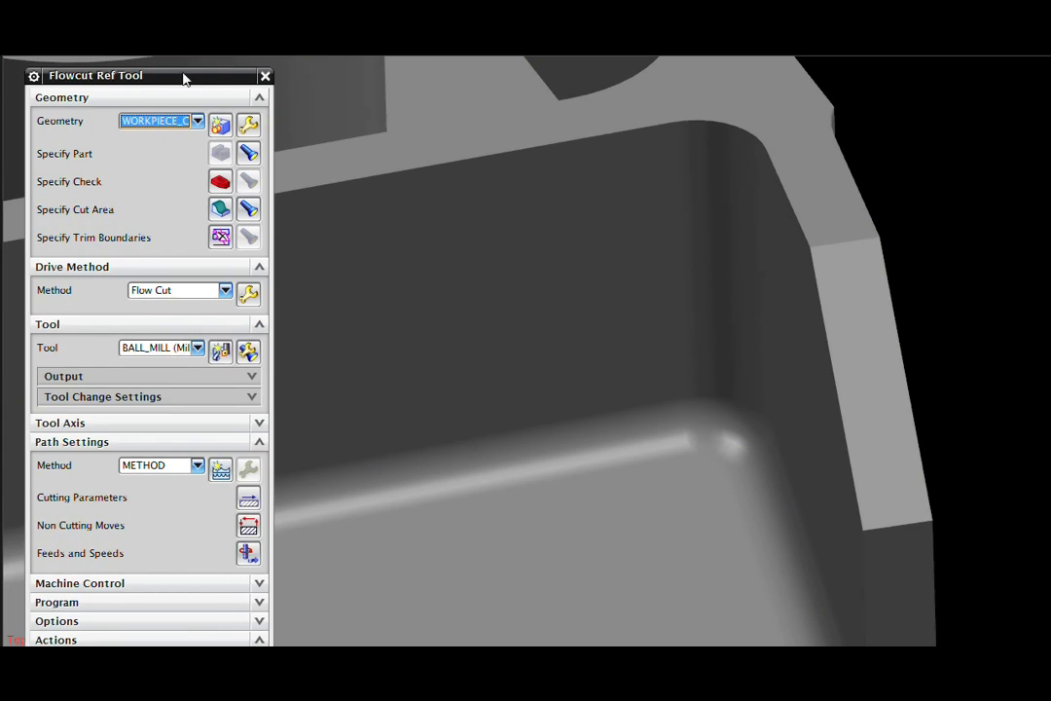
Generate the Flowcut Ref Tool operation's tool path and inspect the cuts in the pocket's vertical corner
left_click_drag(179, 85, 192, 21)
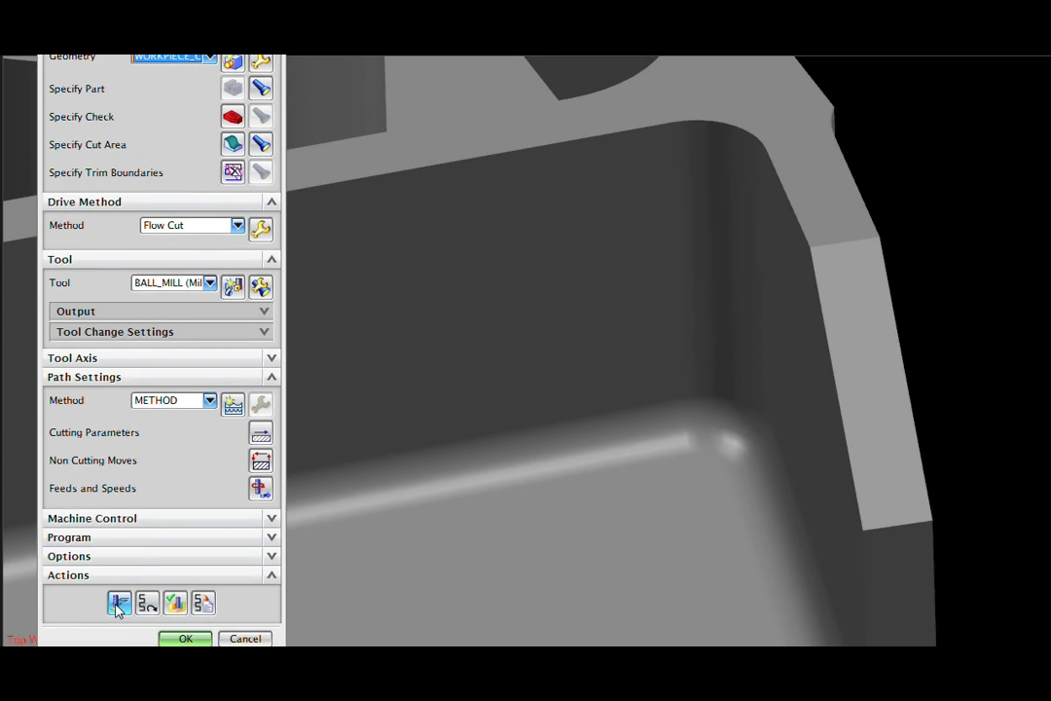
left_click(119, 604)
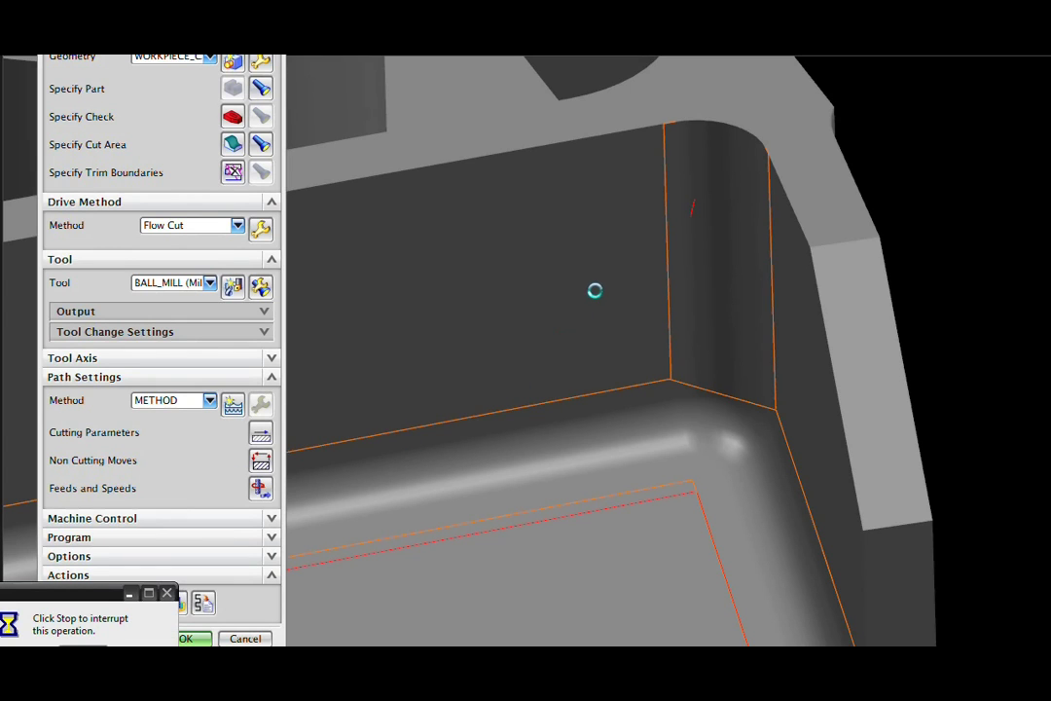
scroll(671, 243, "up", 5)
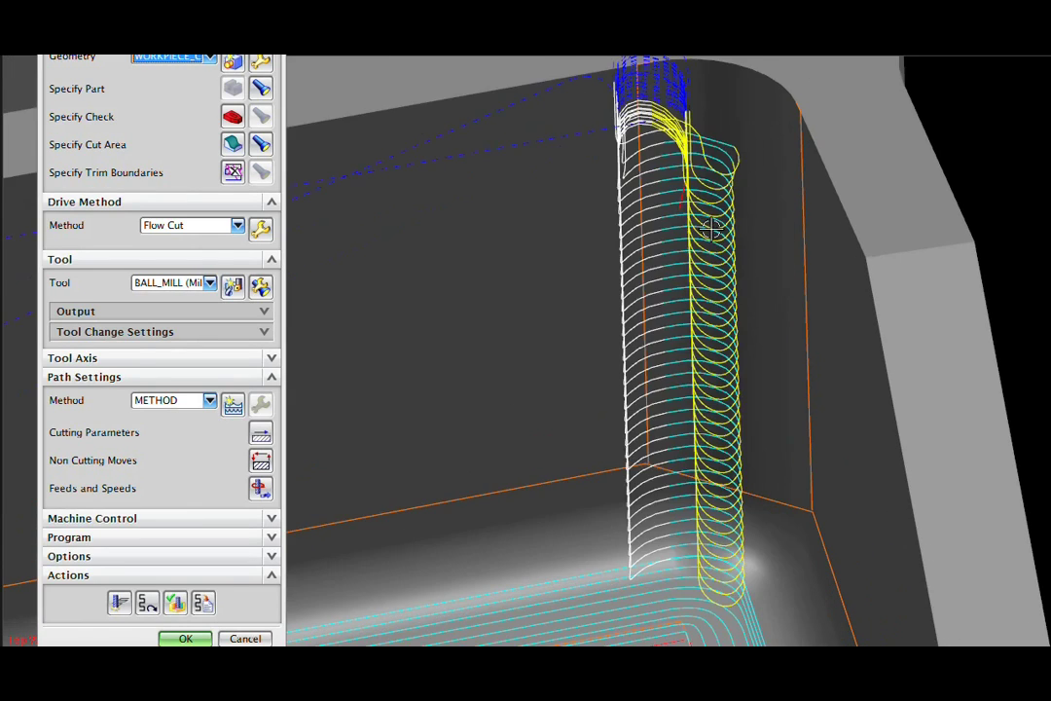